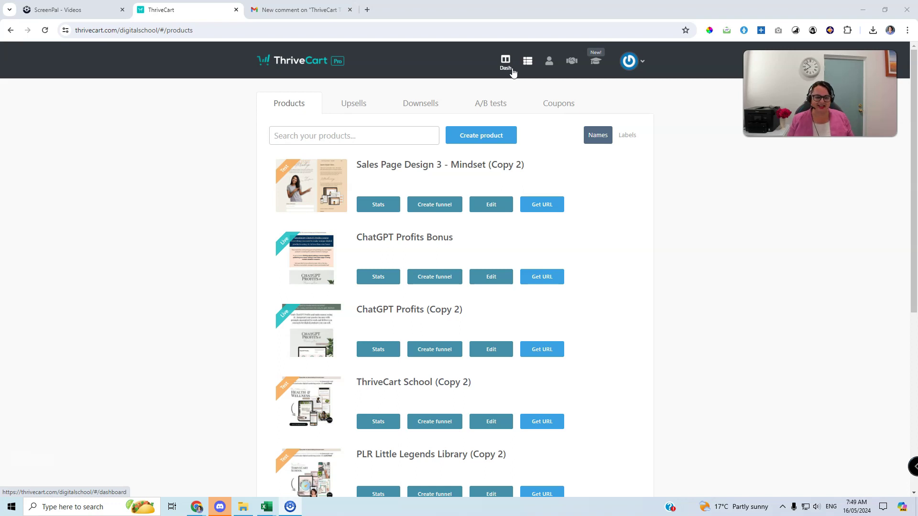
scroll(615, 172, "down", 1)
scroll(619, 193, "down", 1)
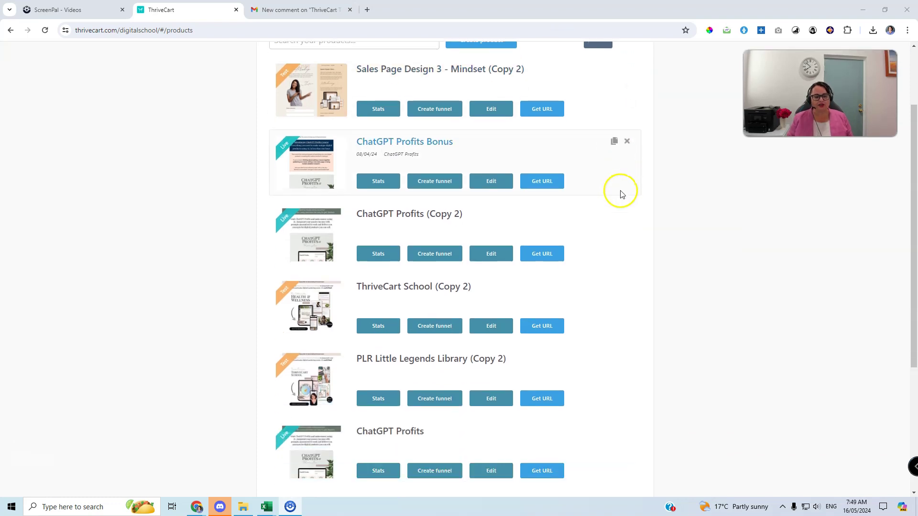
scroll(625, 195, "down", 1)
scroll(624, 195, "down", 1)
scroll(626, 194, "down", 1)
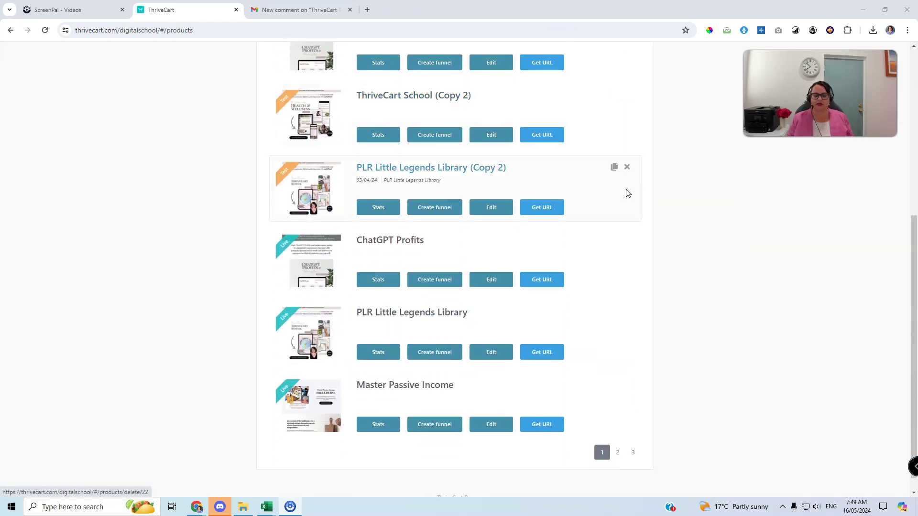
scroll(626, 195, "down", 1)
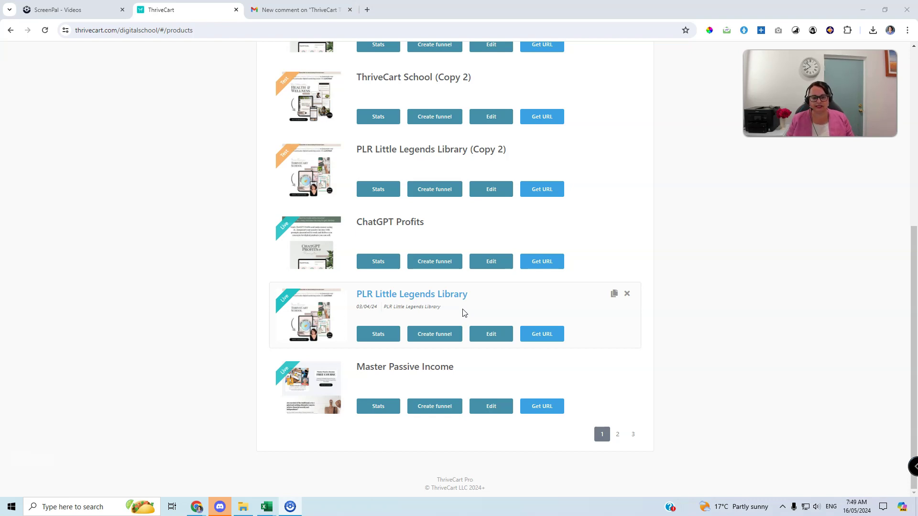
- Open the PLR Little Legends Library product for editing from the product list
left_click(492, 330)
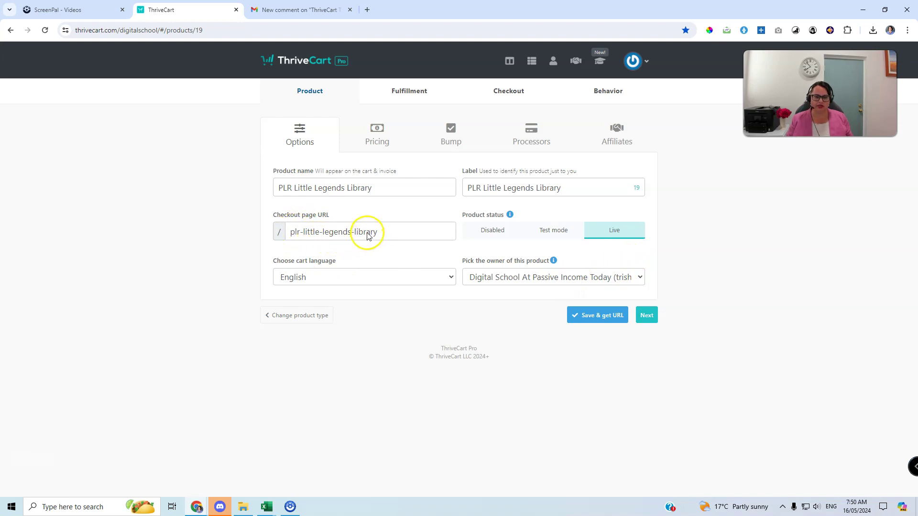
- Review the $27 pricing, $37 bump, Stripe/PayPal processors and affiliate settings, ending on Fulfillment
left_click(369, 143)
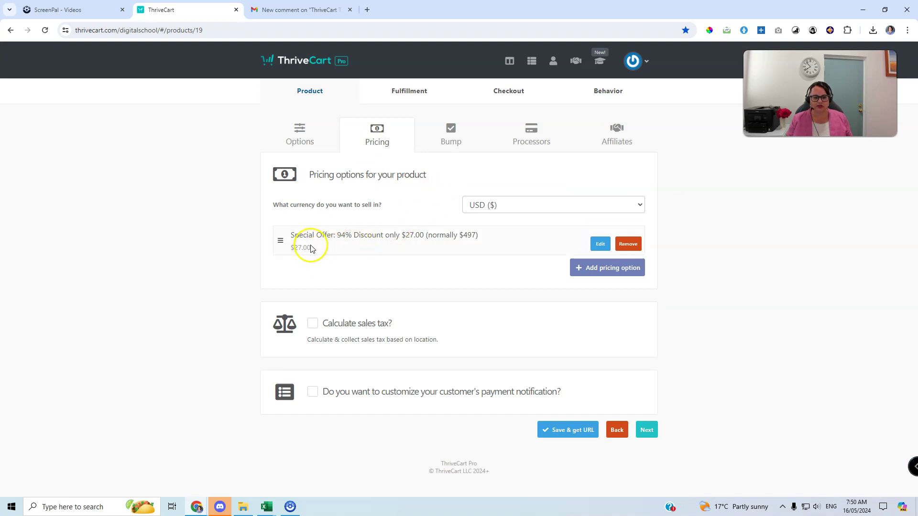
left_click(444, 136)
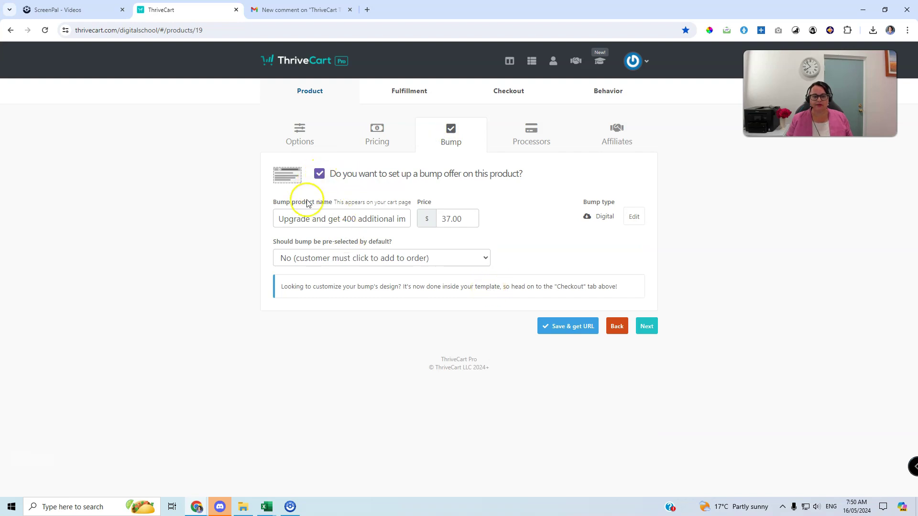
left_click(543, 129)
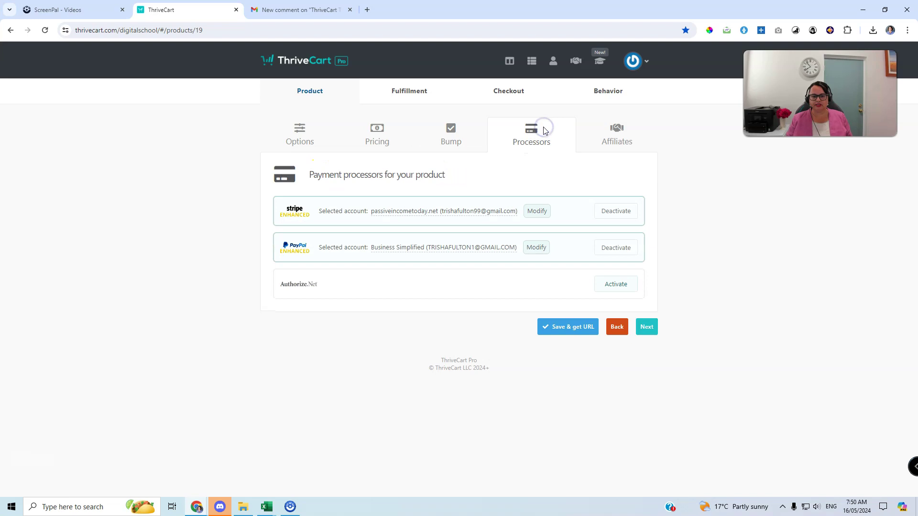
left_click(628, 144)
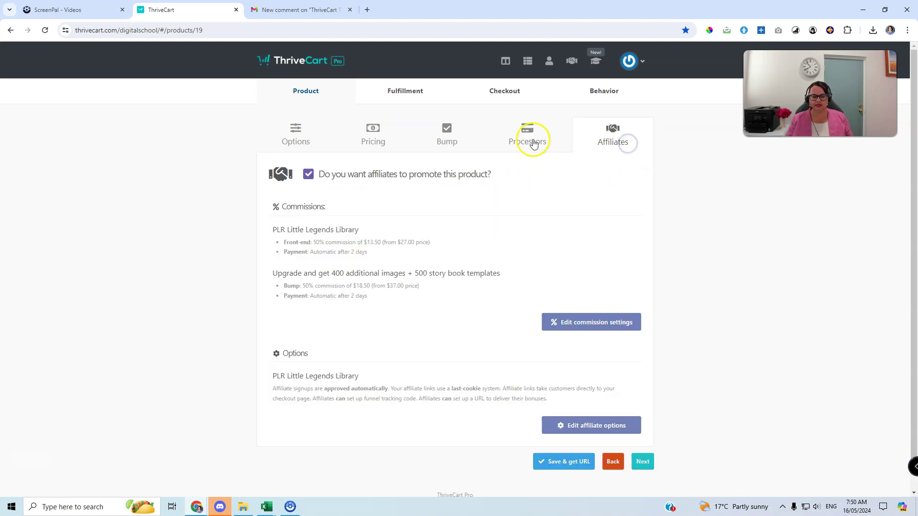
left_click(392, 97)
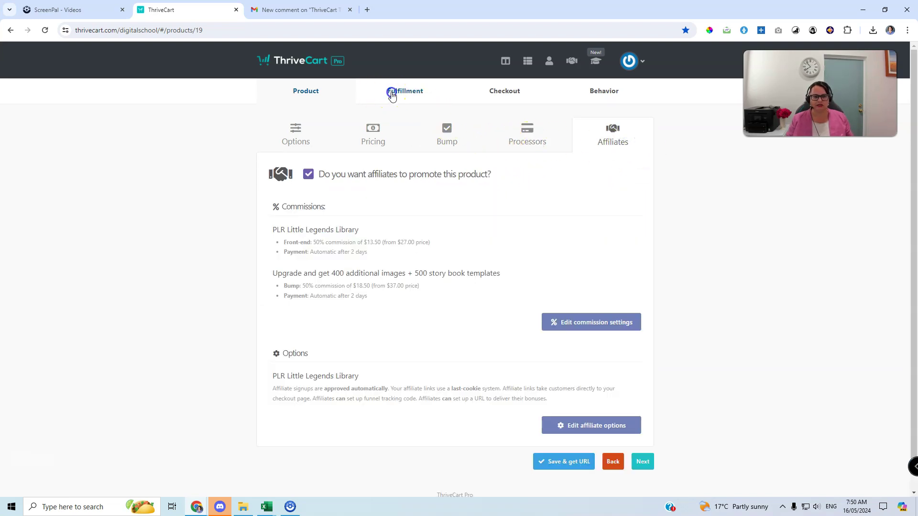
scroll(498, 154, "down", 1)
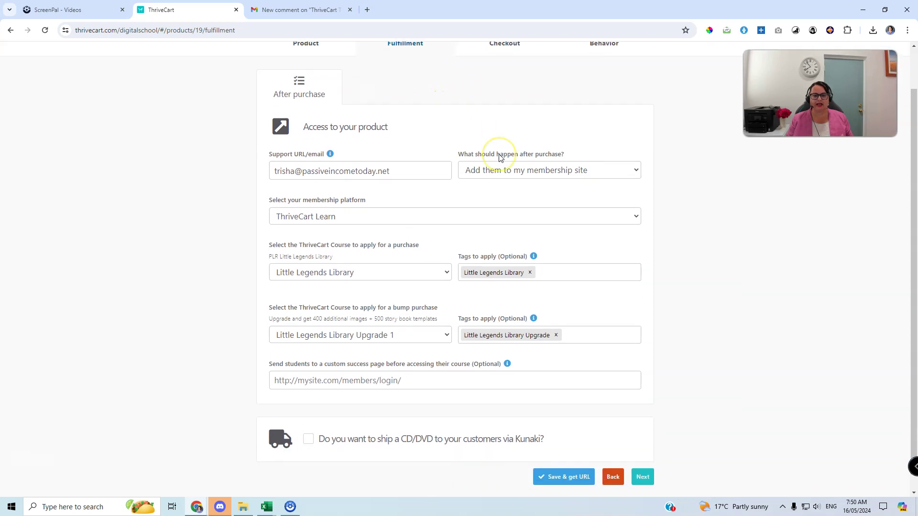
scroll(486, 149, "up", 1)
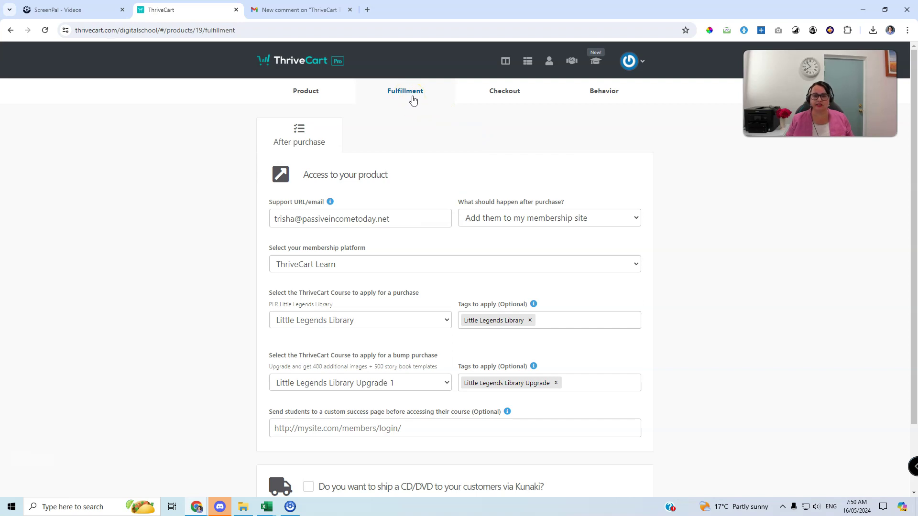
scroll(416, 105, "down", 1)
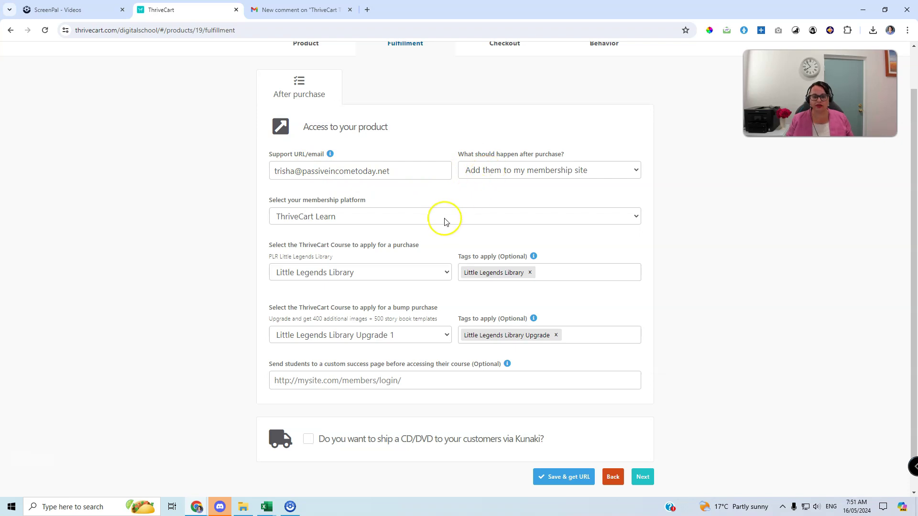
scroll(447, 218, "down", 1)
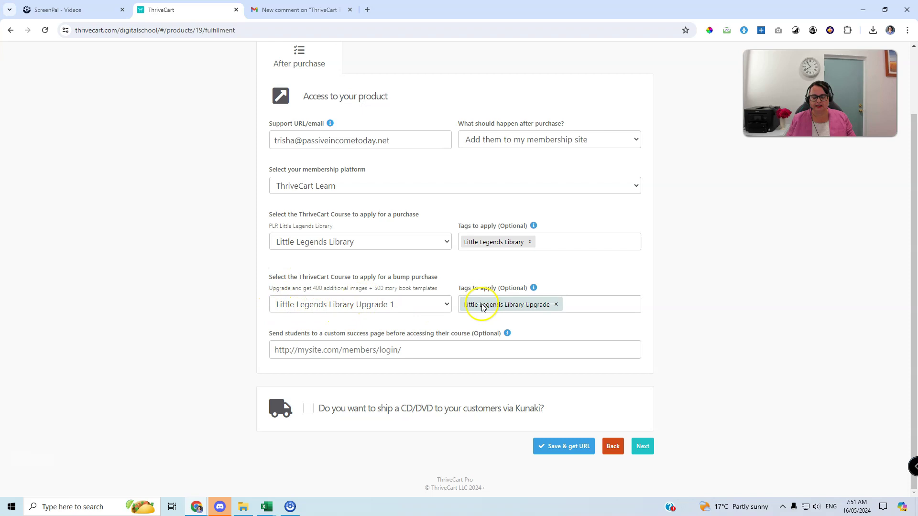
scroll(413, 410, "up", 2)
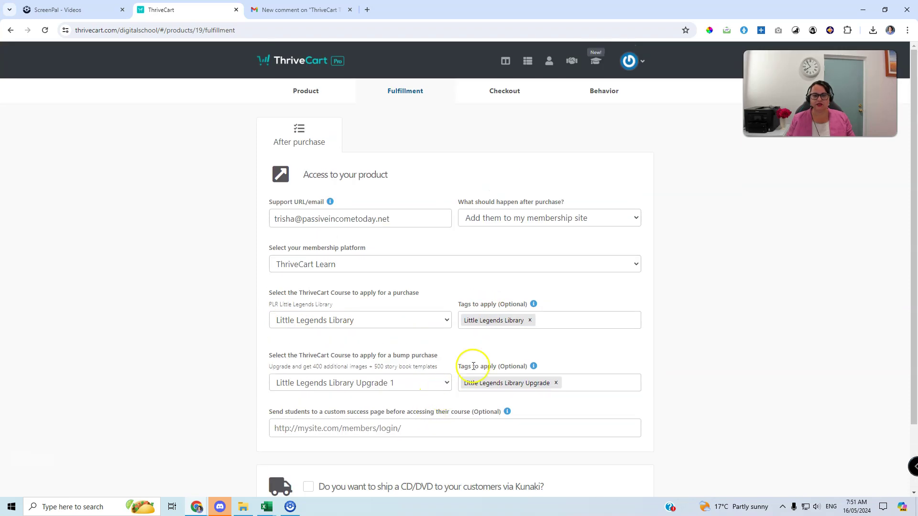
- Browse the Learn course library and expand the Affiliate Marketing Freebies course group
left_click(596, 61)
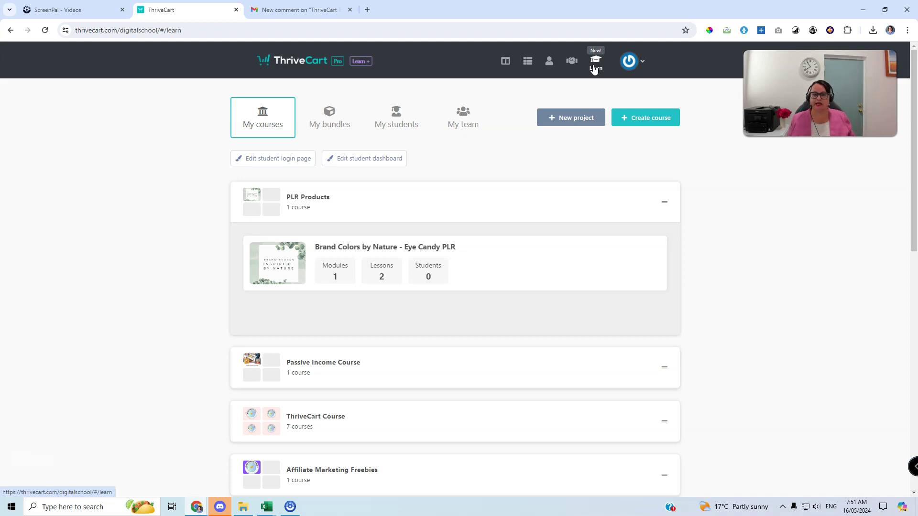
scroll(588, 207, "down", 2)
scroll(388, 261, "down", 1)
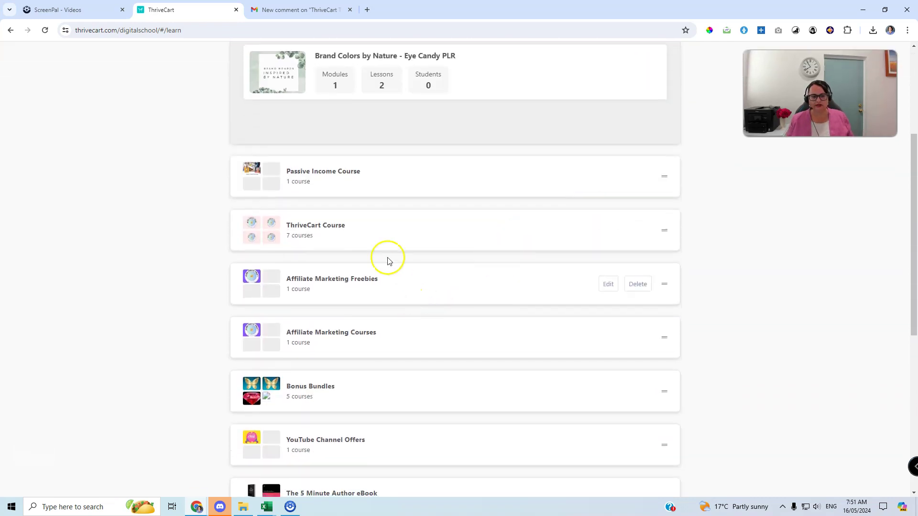
scroll(358, 293, "down", 1)
scroll(363, 299, "down", 1)
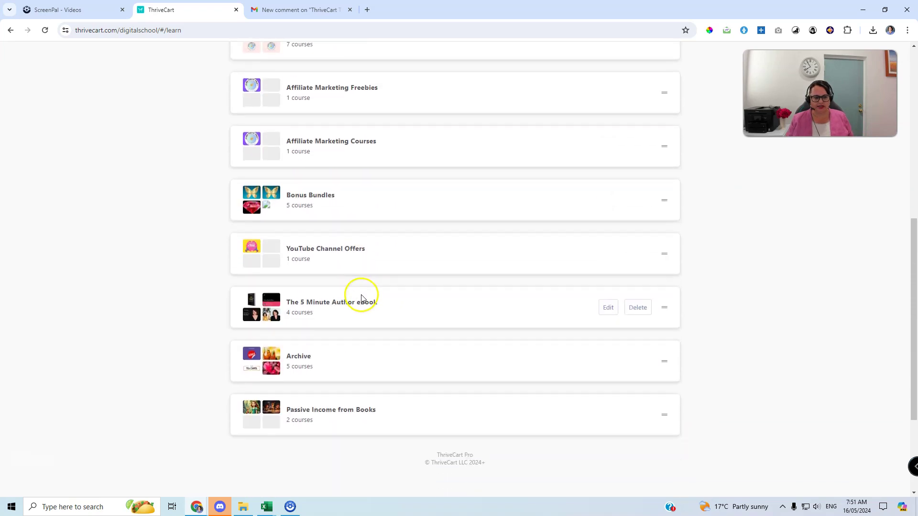
scroll(362, 301, "up", 2)
left_click(352, 236)
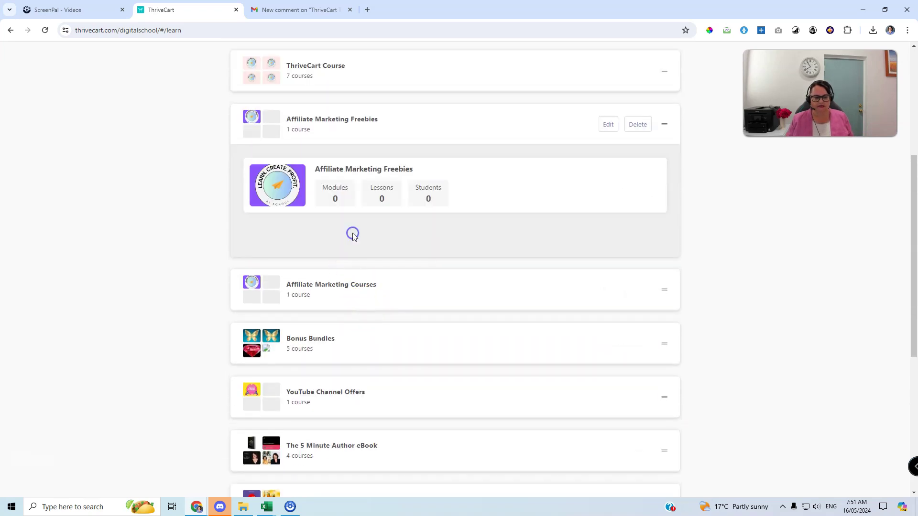
scroll(355, 233, "up", 1)
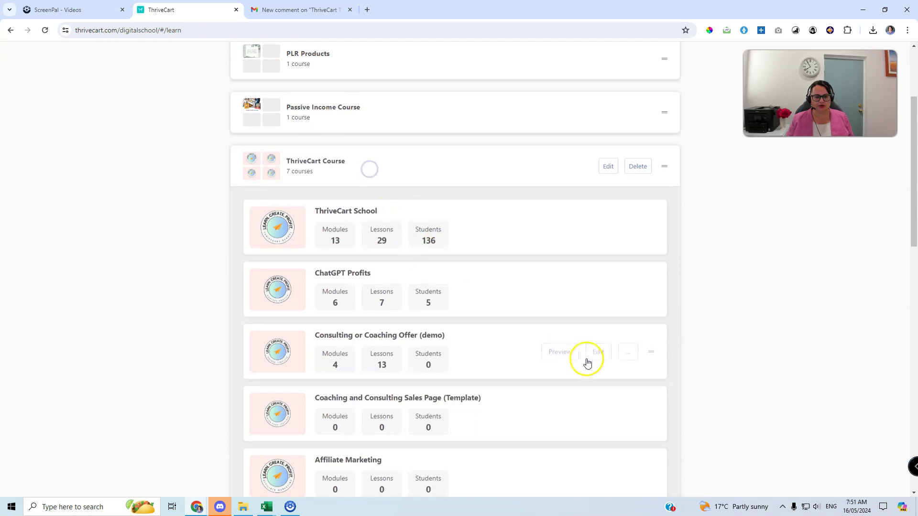
scroll(462, 316, "down", 2)
scroll(470, 416, "down", 1)
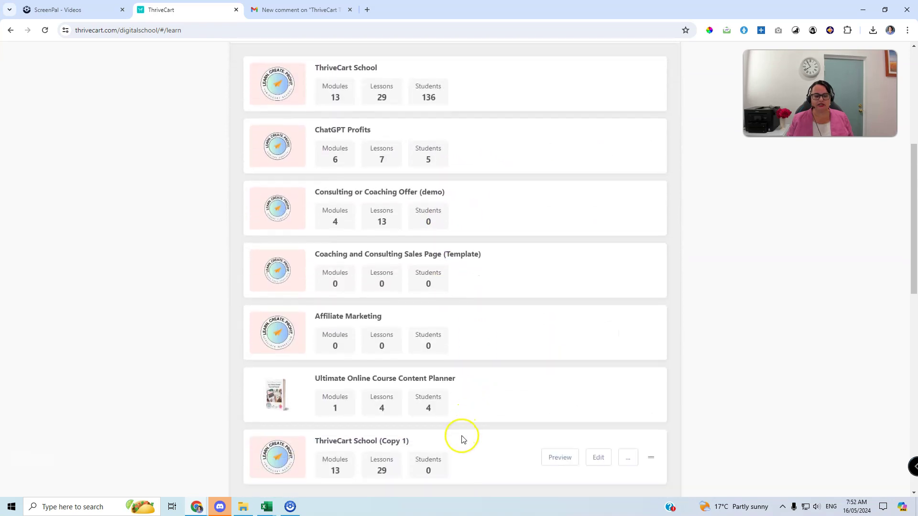
scroll(463, 416, "down", 1)
scroll(466, 381, "up", 2)
scroll(477, 352, "up", 3)
scroll(496, 315, "up", 1)
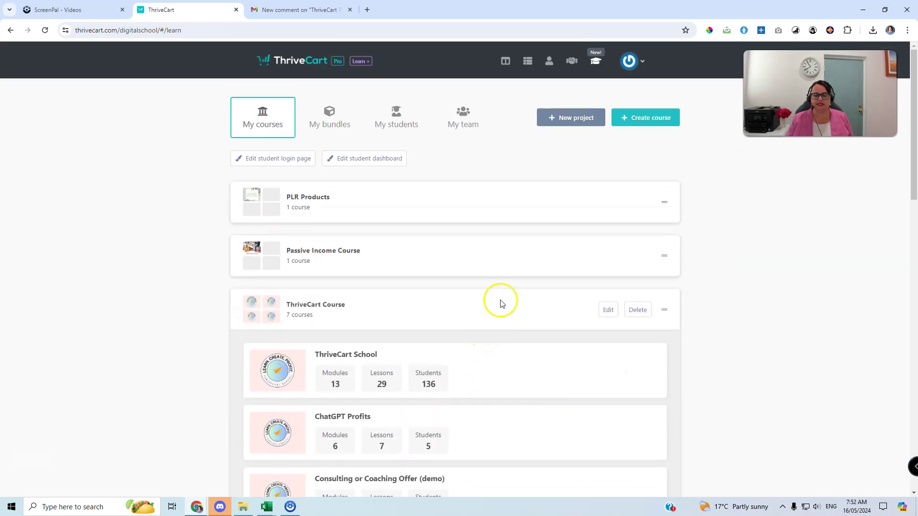
- Return to Products, open ChatGPT Profits and review its bump, processors and affiliate settings
left_click(530, 63)
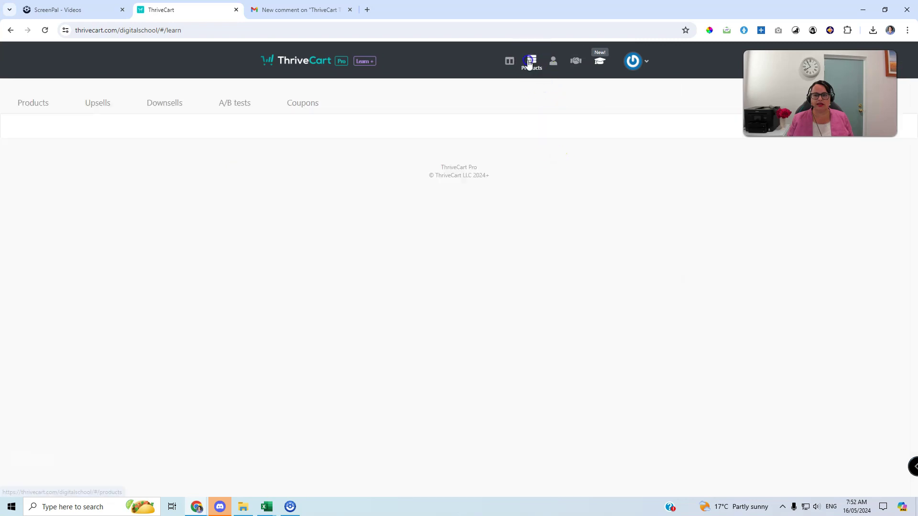
scroll(466, 416, "down", 2)
scroll(502, 416, "down", 1)
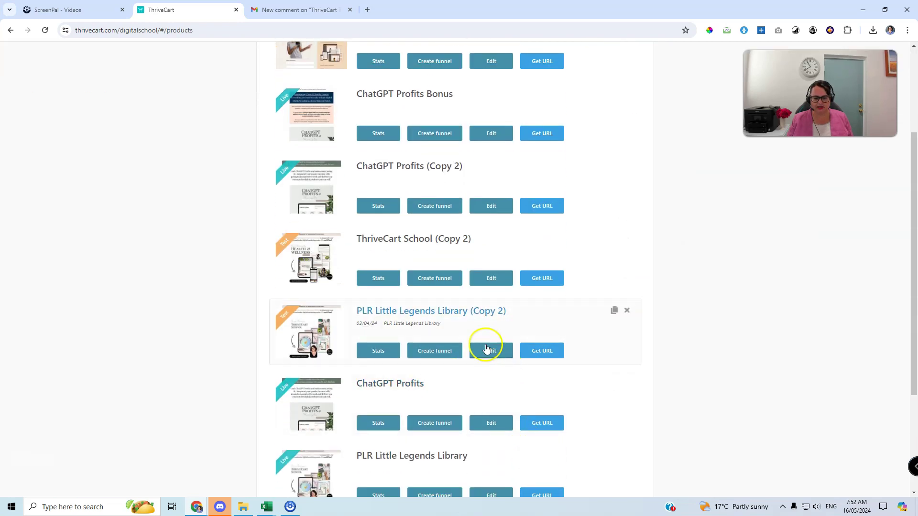
scroll(488, 355, "down", 1)
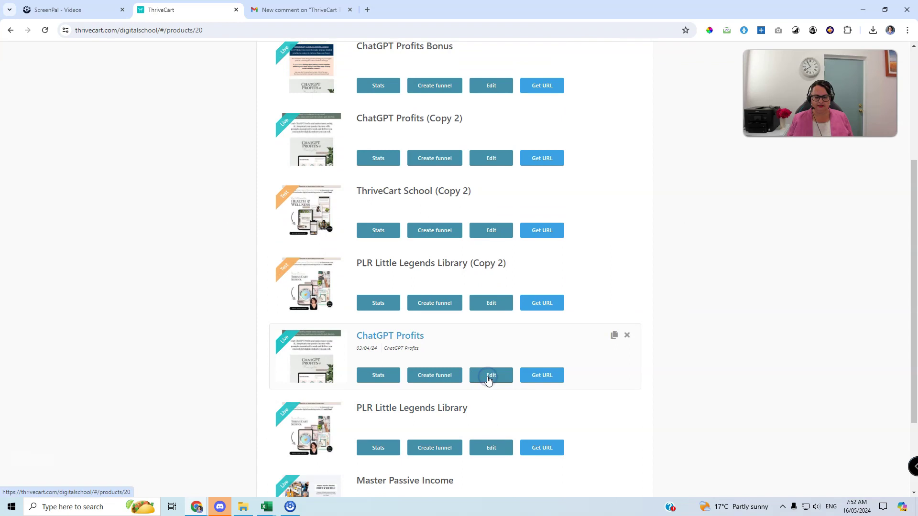
left_click(488, 376)
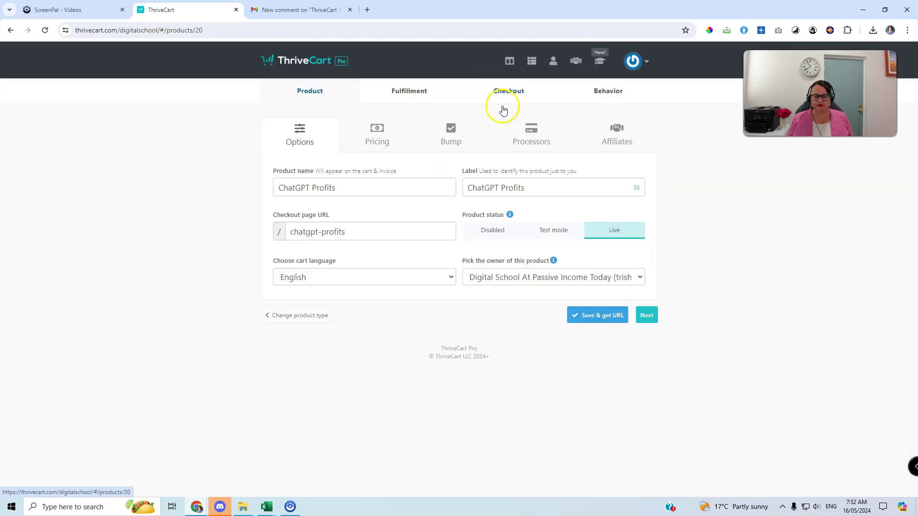
left_click(454, 147)
left_click(531, 137)
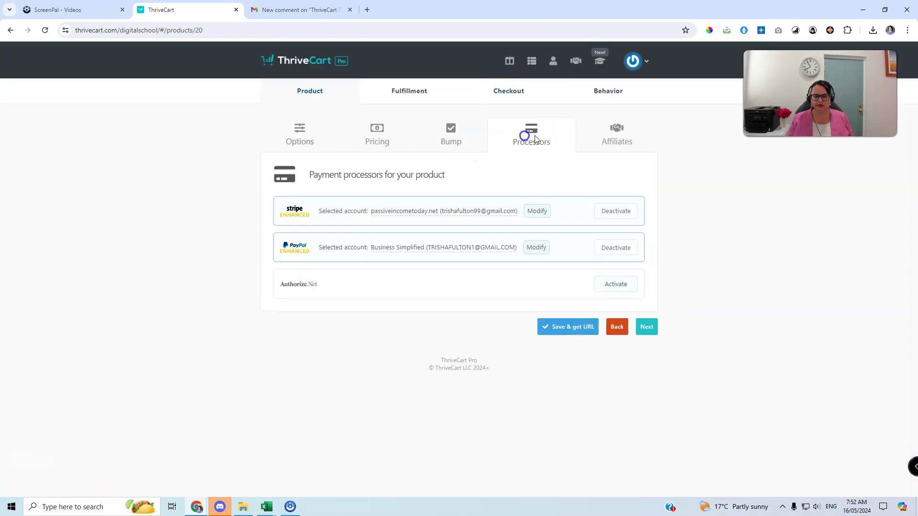
left_click(601, 141)
left_click(404, 94)
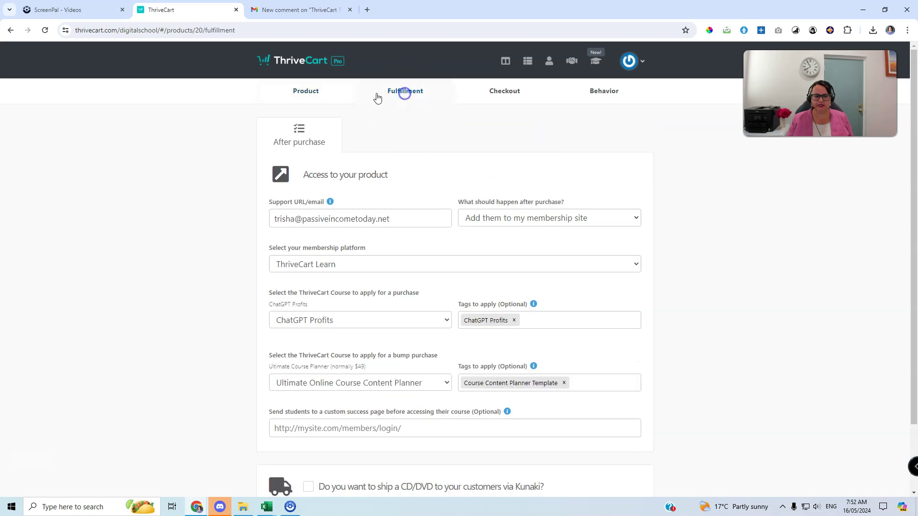
scroll(414, 280, "down", 2)
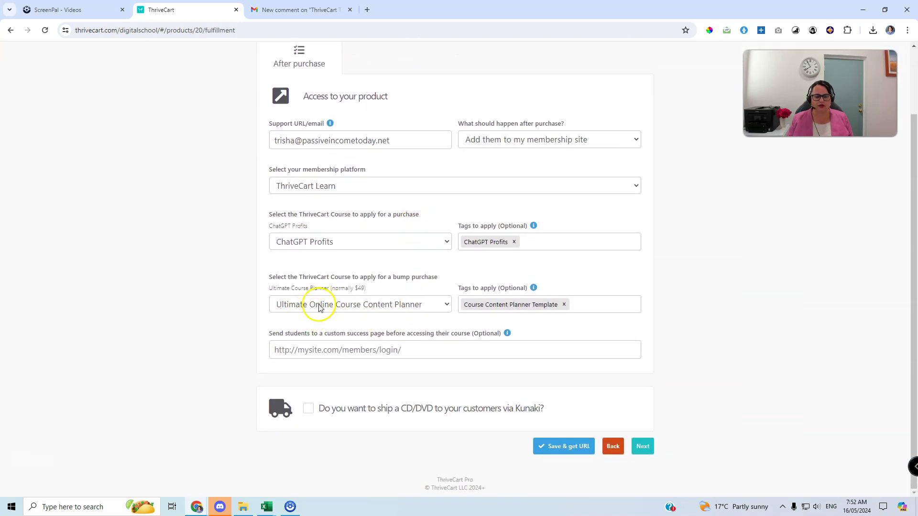